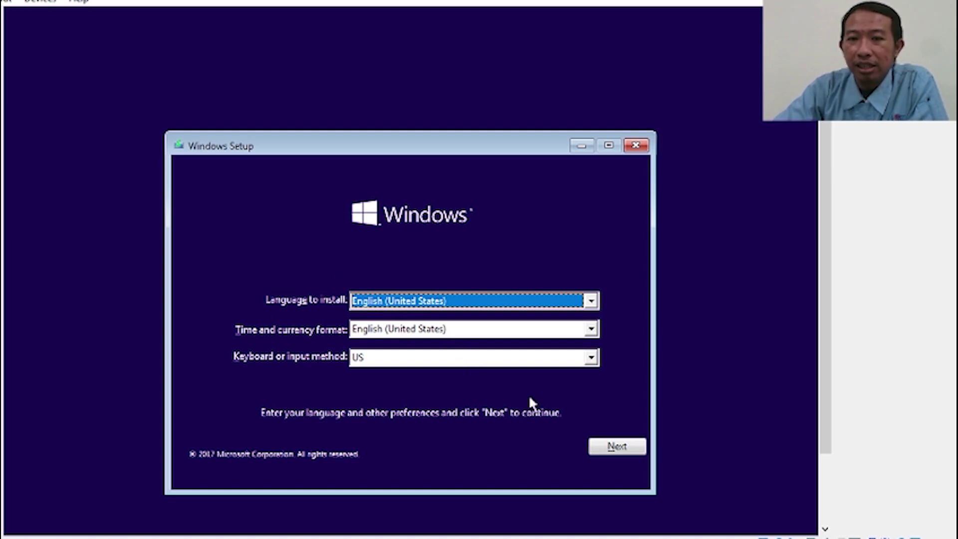
Start the Windows installation with the preset language and keyboard options, choosing Windows 10 Pro as the operating system
{"action": "left_click", "coordinate": [617, 449]}
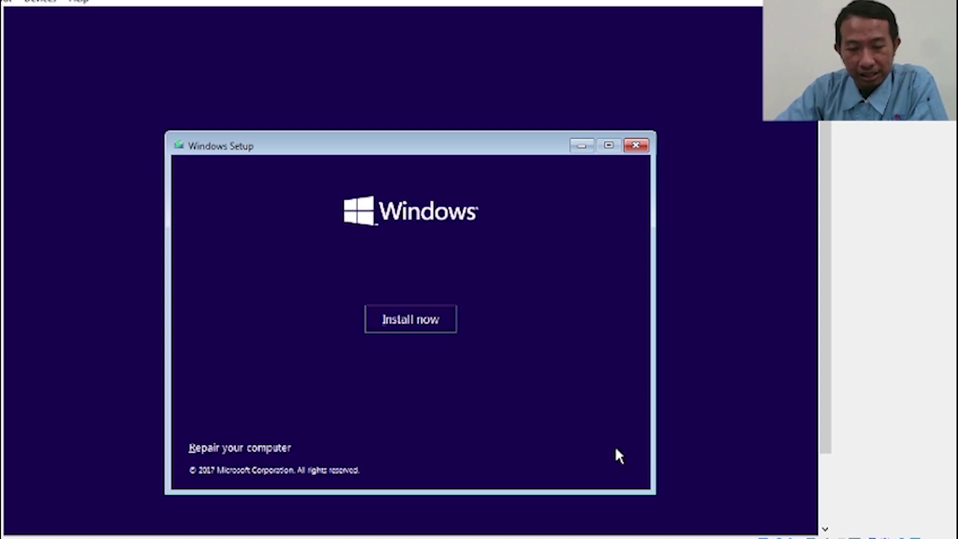
{"action": "left_click", "coordinate": [424, 320]}
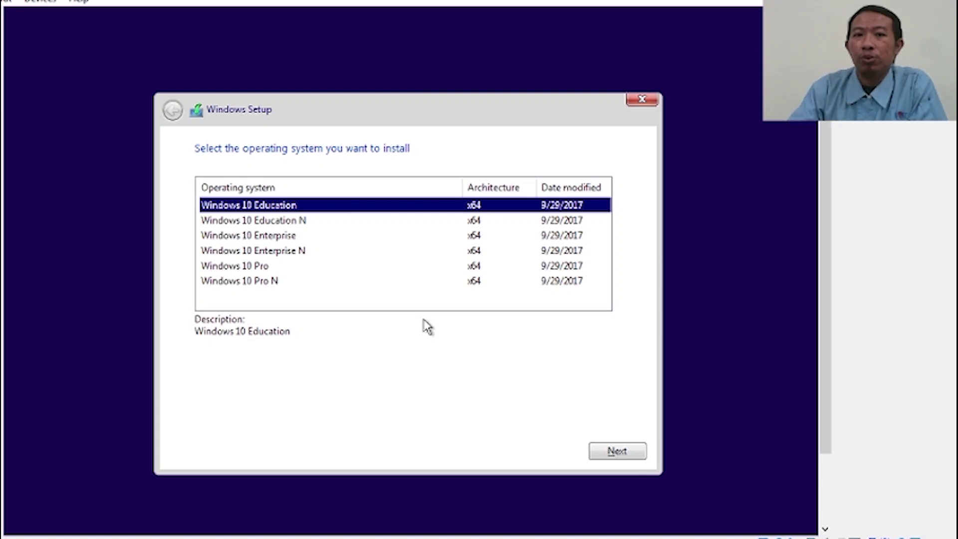
{"action": "left_click", "coordinate": [350, 271]}
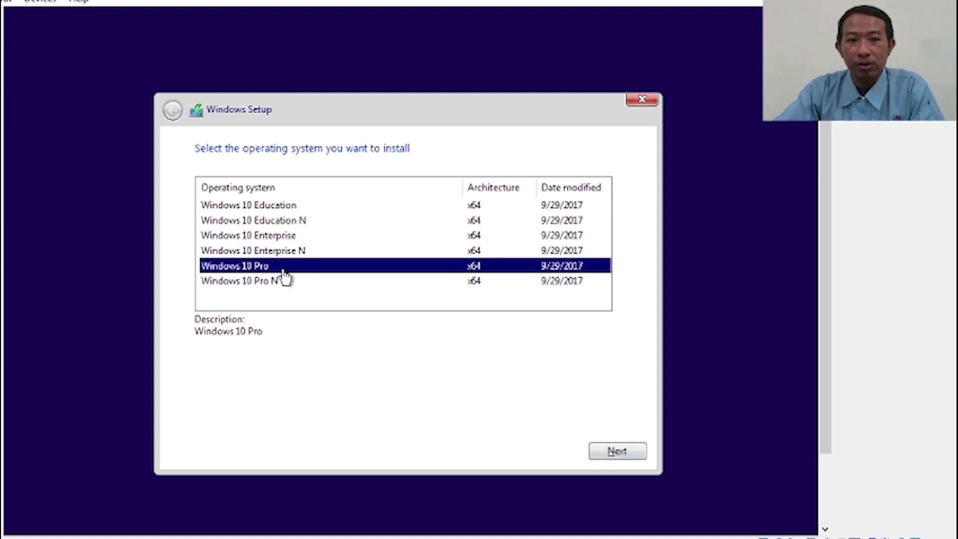
{"action": "left_click", "coordinate": [614, 458]}
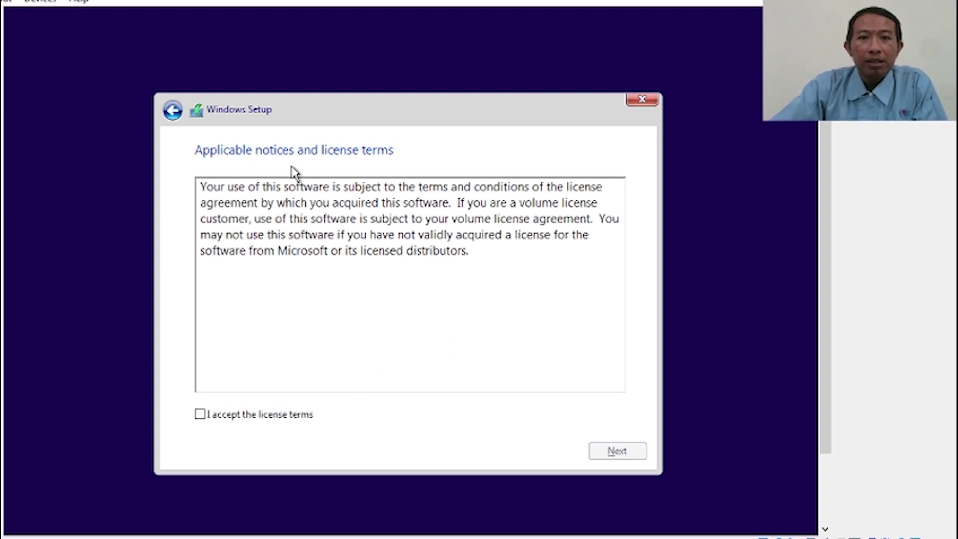
Accept the license terms and continue to the choice of installation type
{"action": "left_click", "coordinate": [226, 418]}
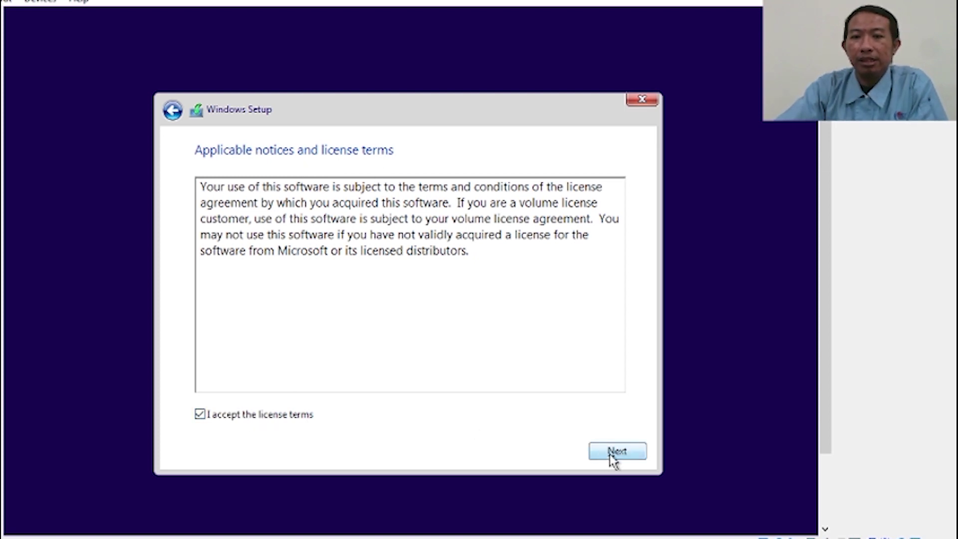
{"action": "left_click", "coordinate": [637, 458]}
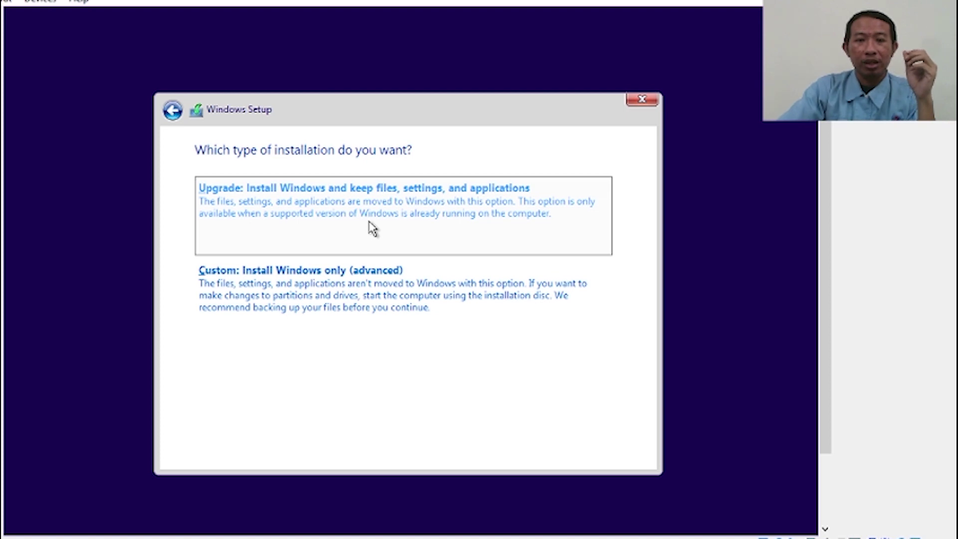
Try the Upgrade installation type and return to the choice of installation types
{"action": "left_click", "coordinate": [433, 199]}
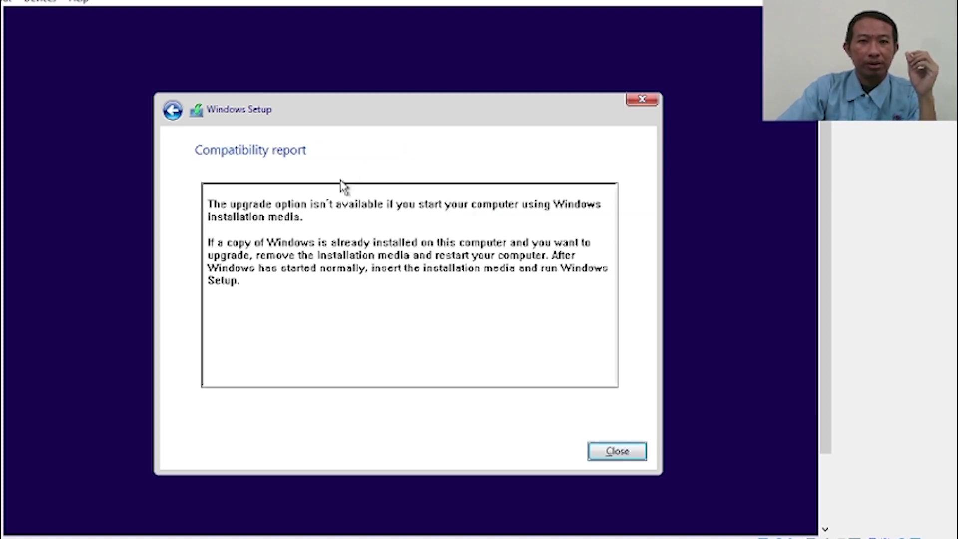
{"action": "left_click", "coordinate": [172, 112]}
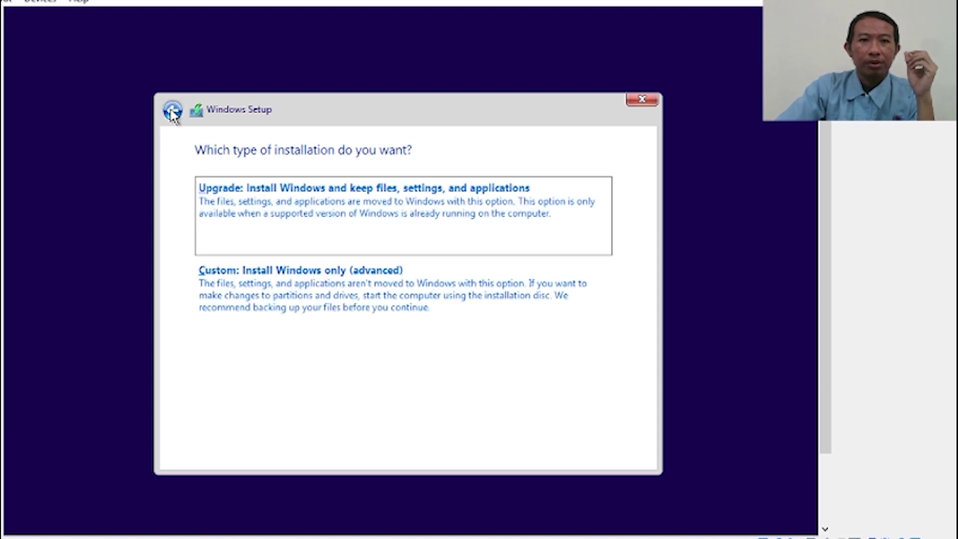
{"action": "left_click", "coordinate": [312, 209]}
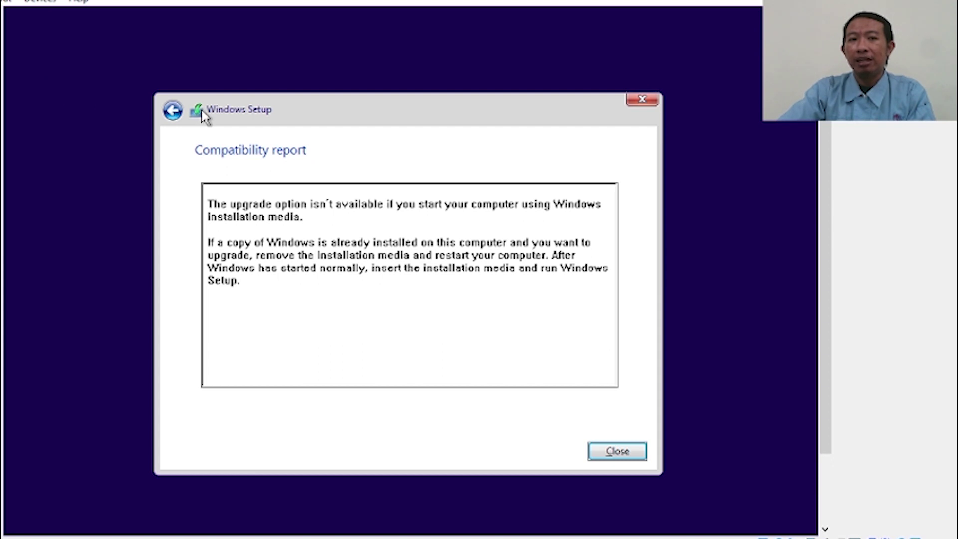
{"action": "left_click", "coordinate": [173, 110]}
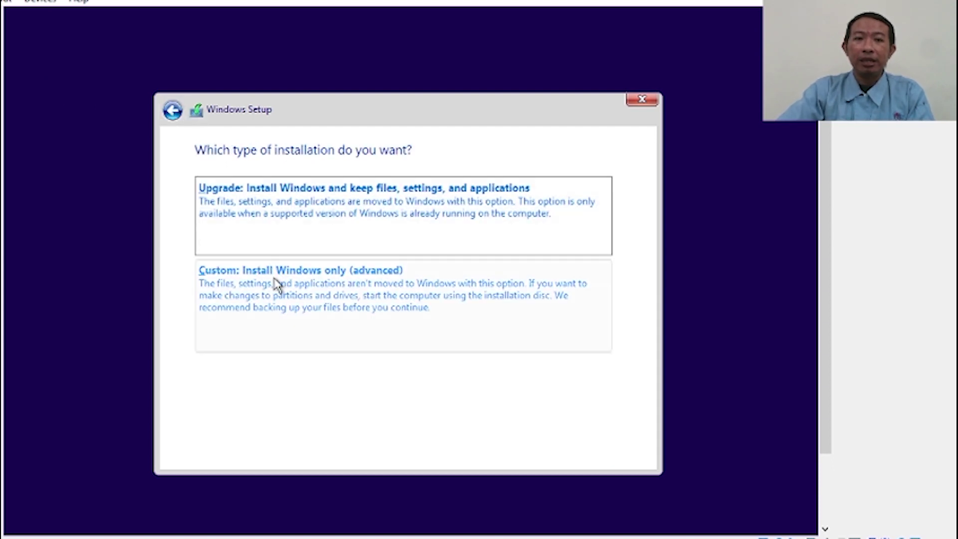
Choose the Custom installation and create a 50000 MB partition in Drive 0's unallocated space, allowing the additional system partitions
{"action": "left_click", "coordinate": [288, 295]}
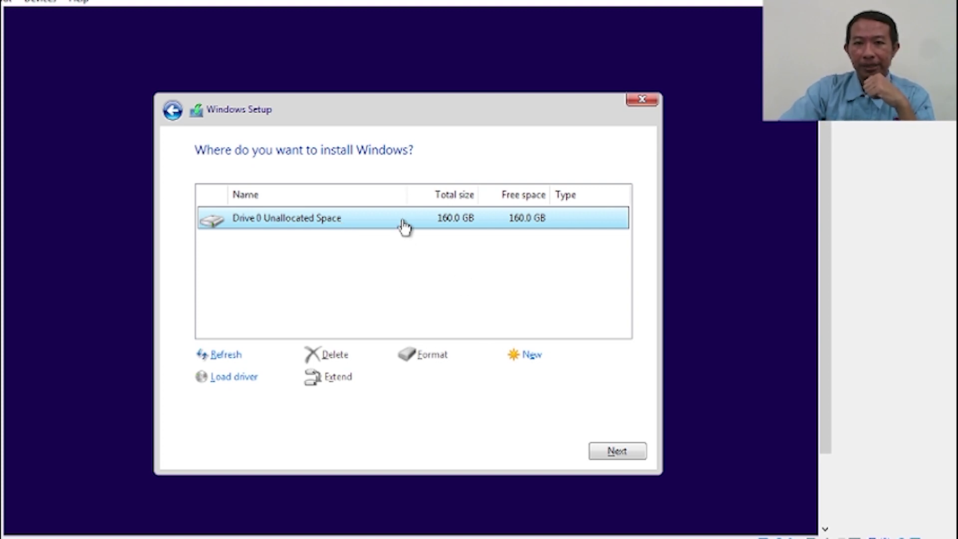
{"action": "left_click", "coordinate": [531, 357]}
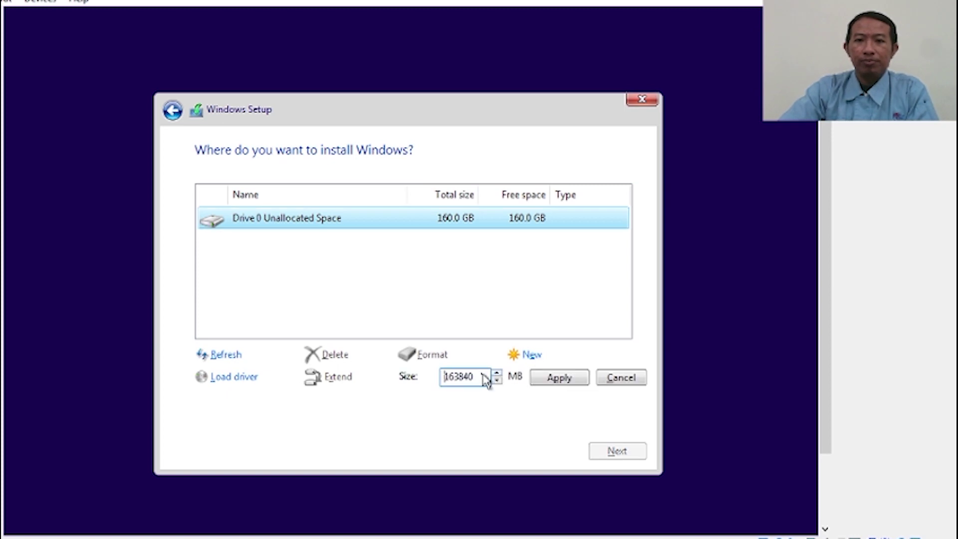
{"action": "left_click_drag", "start_coordinate": [479, 378], "coordinate": [442, 376]}
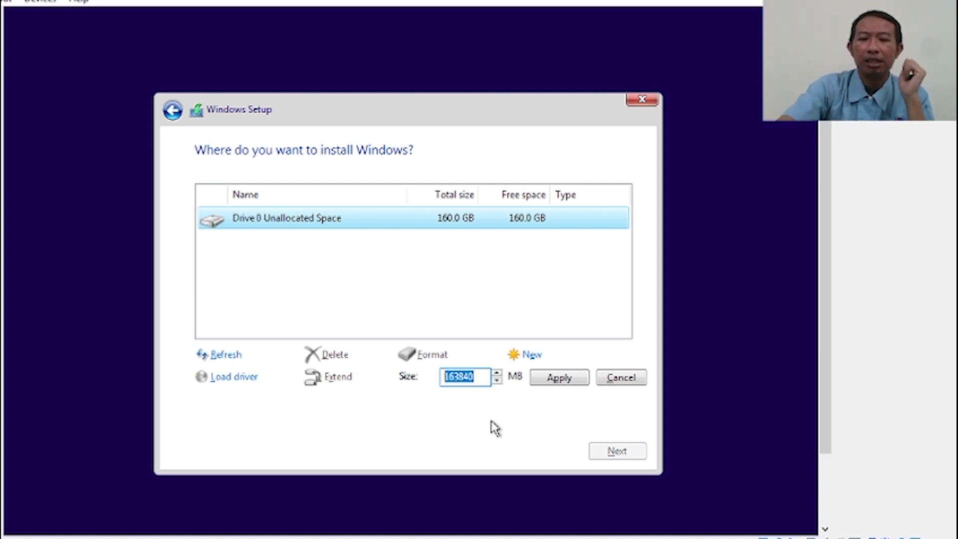
{"action": "type", "text": "50"}
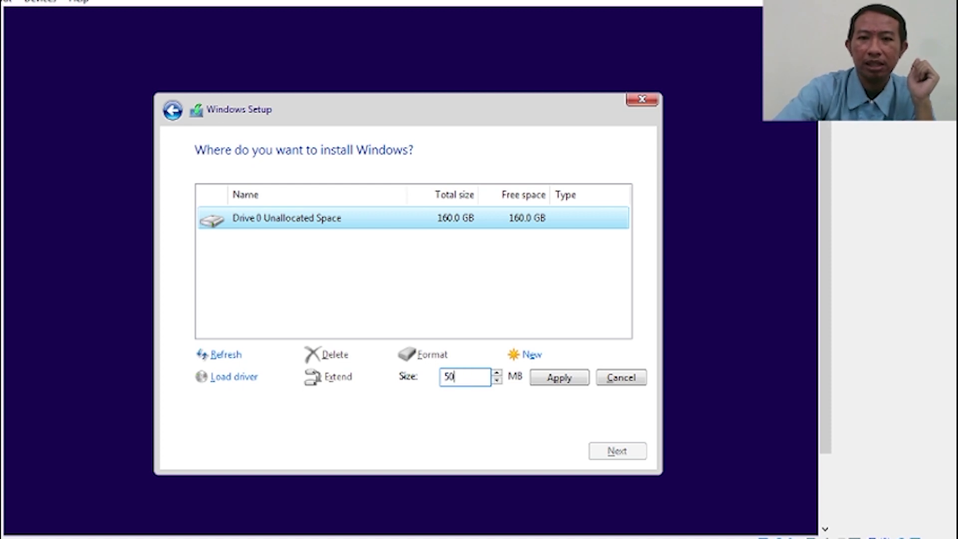
{"action": "type", "text": "000"}
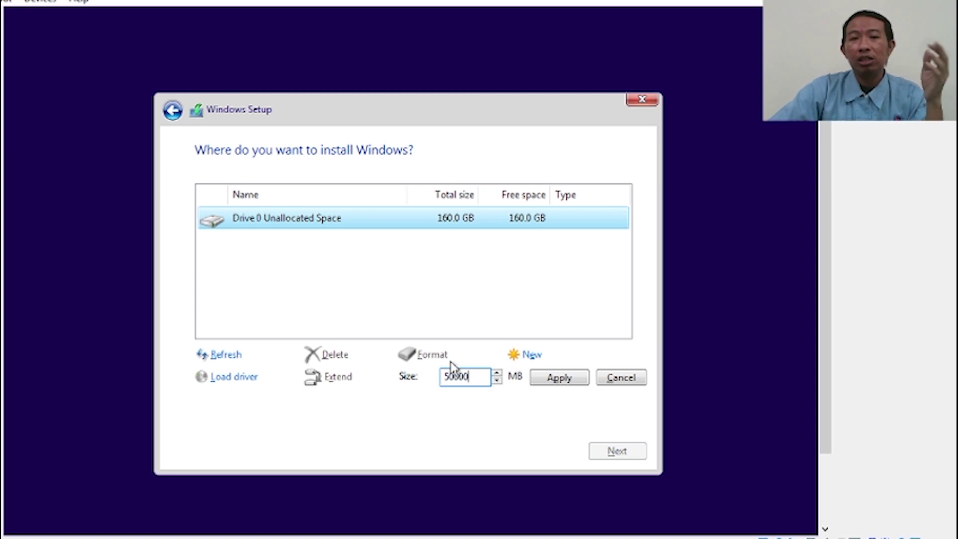
{"action": "left_click", "coordinate": [559, 379]}
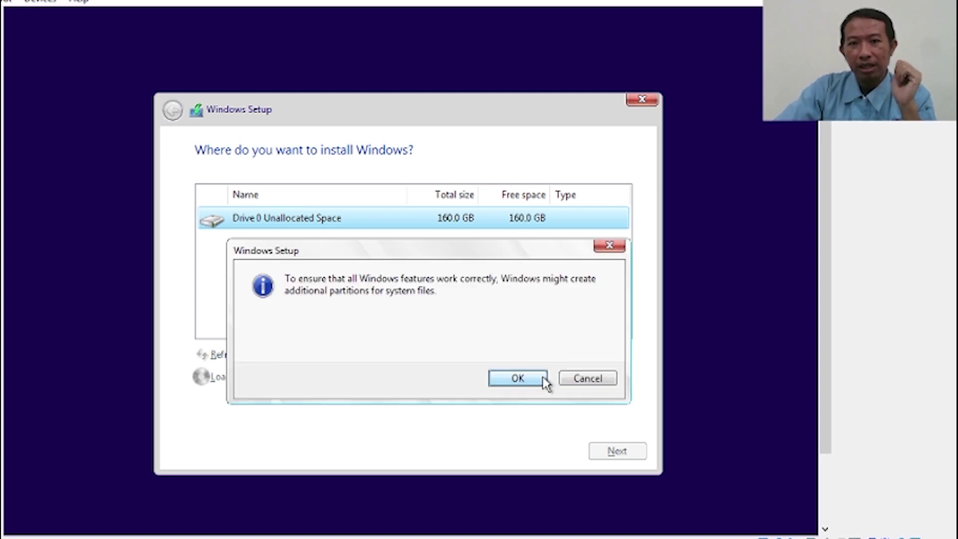
{"action": "left_click", "coordinate": [518, 378]}
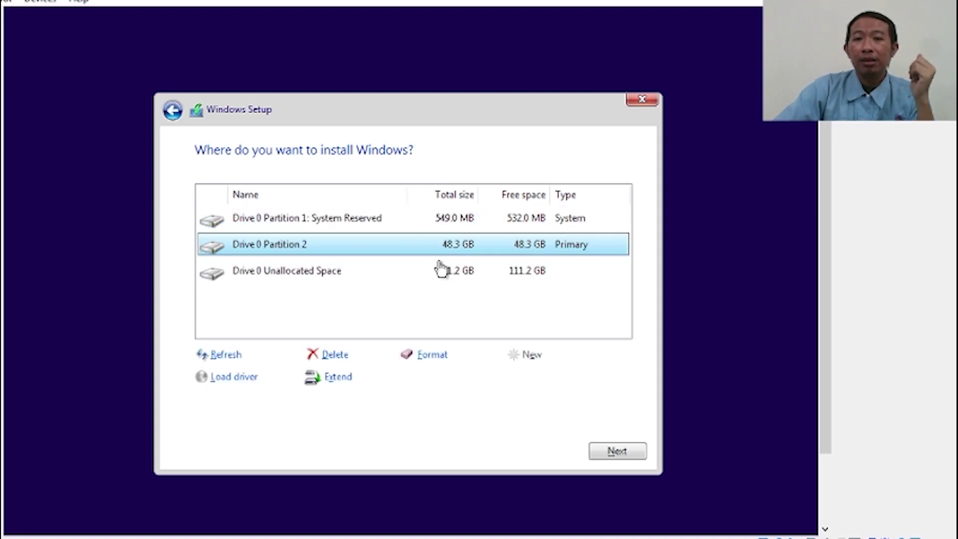
Create another partition from all of Drive 0's remaining unallocated space, using the full size of 113839 MB
{"action": "left_click", "coordinate": [443, 221]}
{"action": "left_click", "coordinate": [454, 253]}
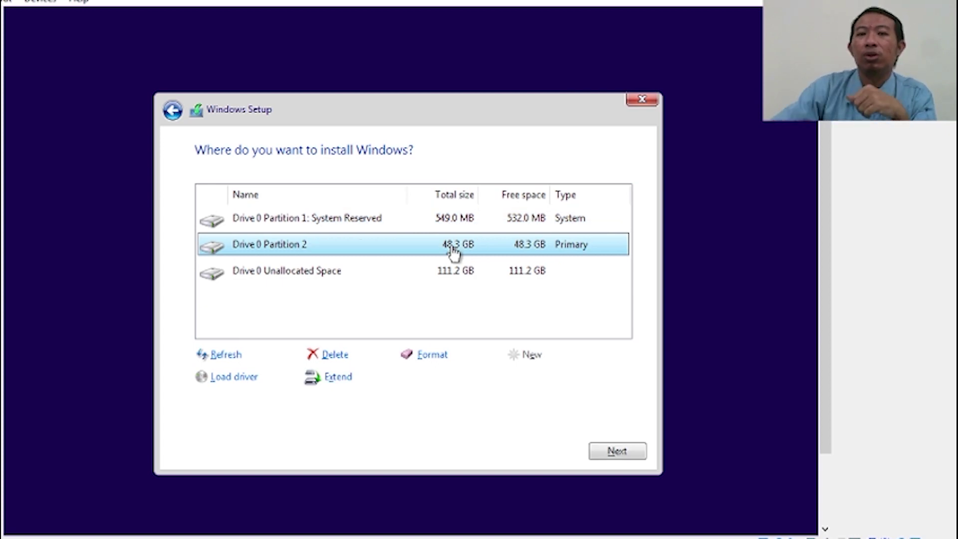
{"action": "left_click", "coordinate": [454, 272]}
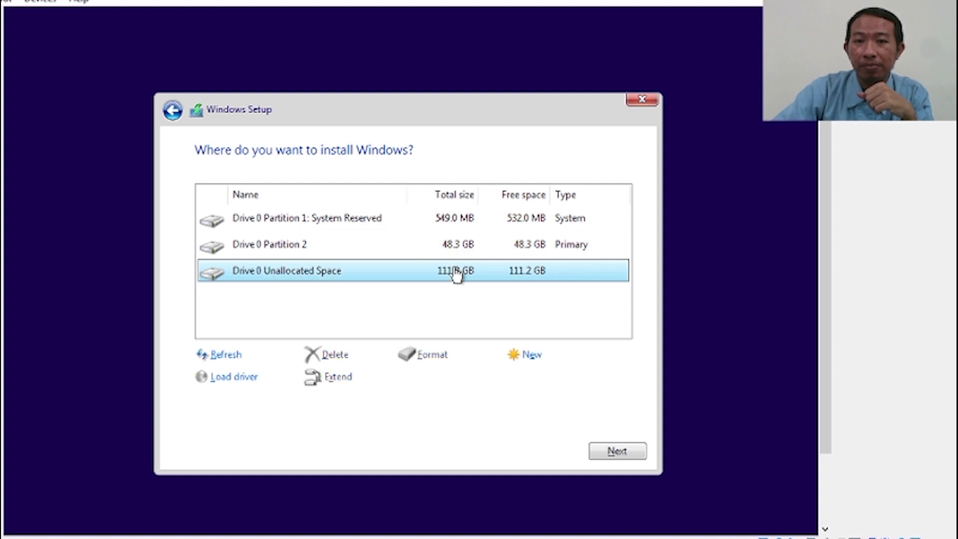
{"action": "left_click", "coordinate": [460, 223]}
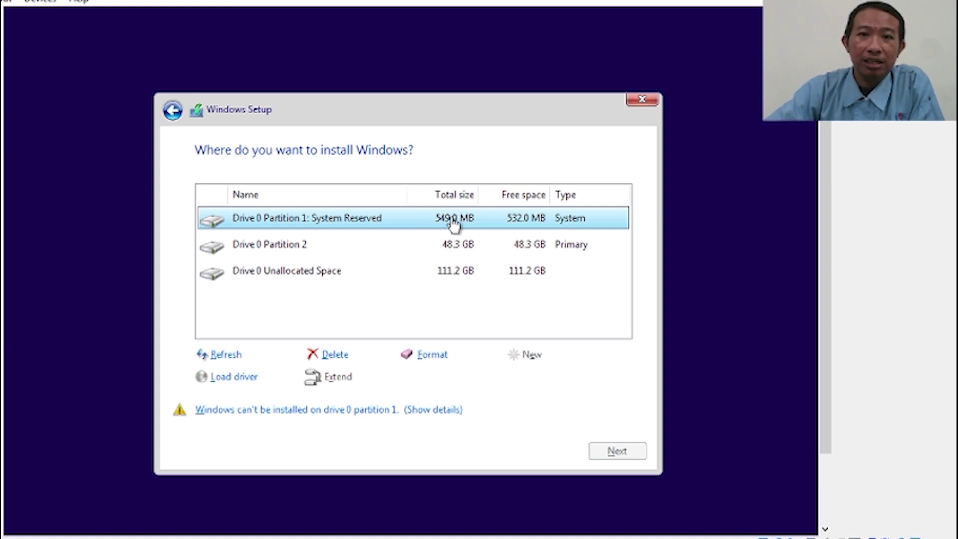
{"action": "left_click", "coordinate": [460, 247]}
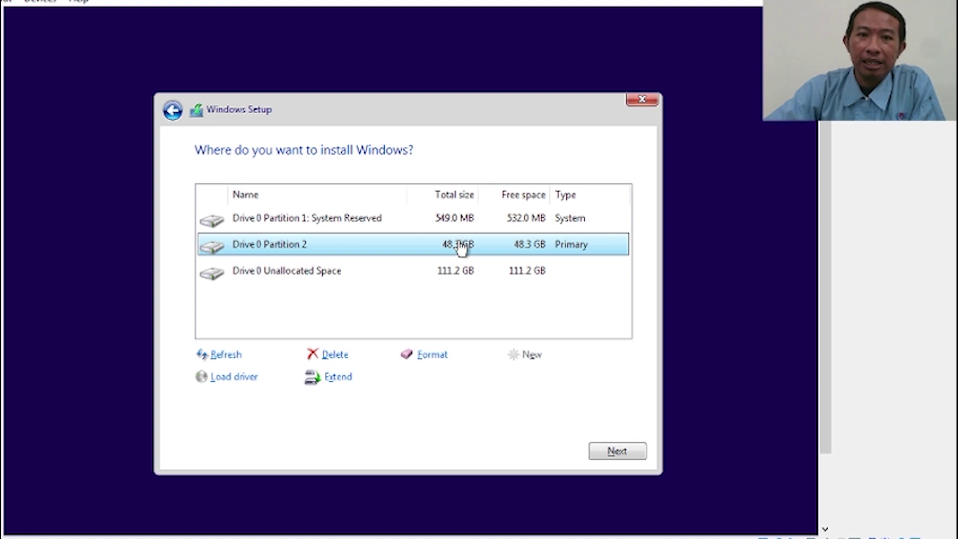
{"action": "left_click", "coordinate": [453, 274]}
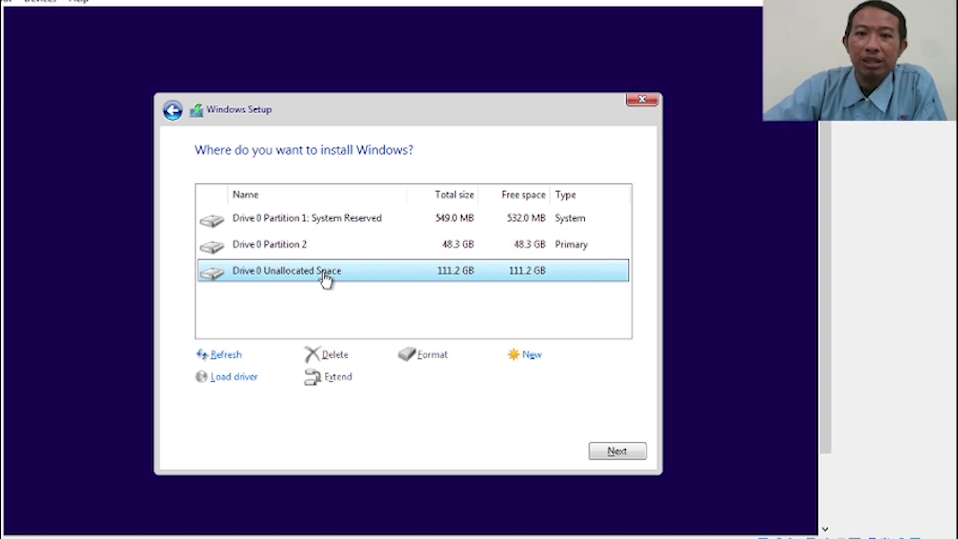
{"action": "left_click", "coordinate": [529, 355]}
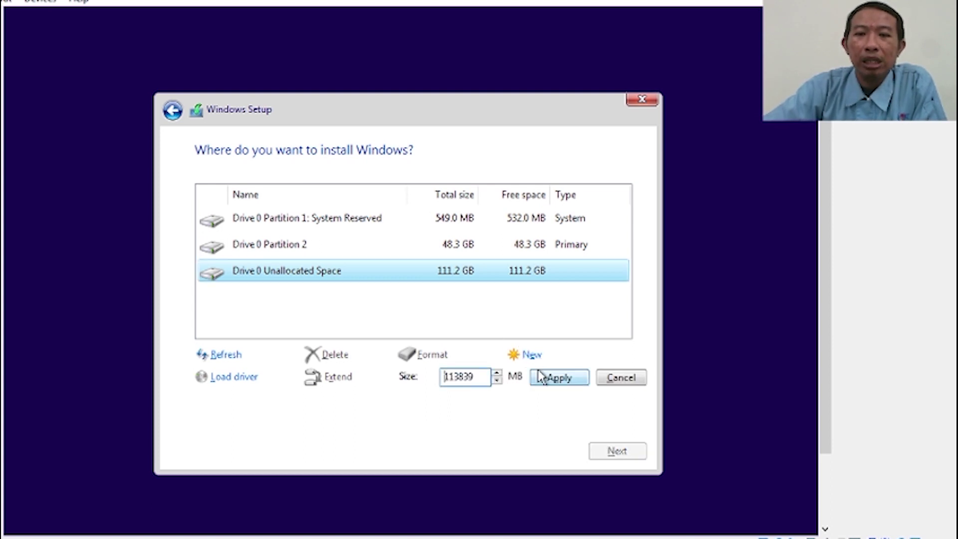
{"action": "left_click", "coordinate": [548, 379]}
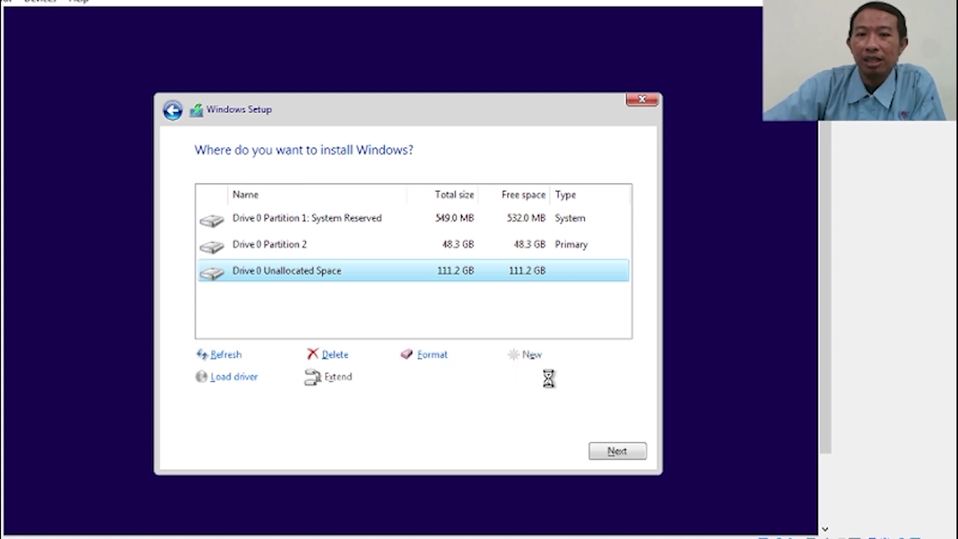
Install Windows on Drive 0 Partition 2
{"action": "left_click", "coordinate": [459, 251]}
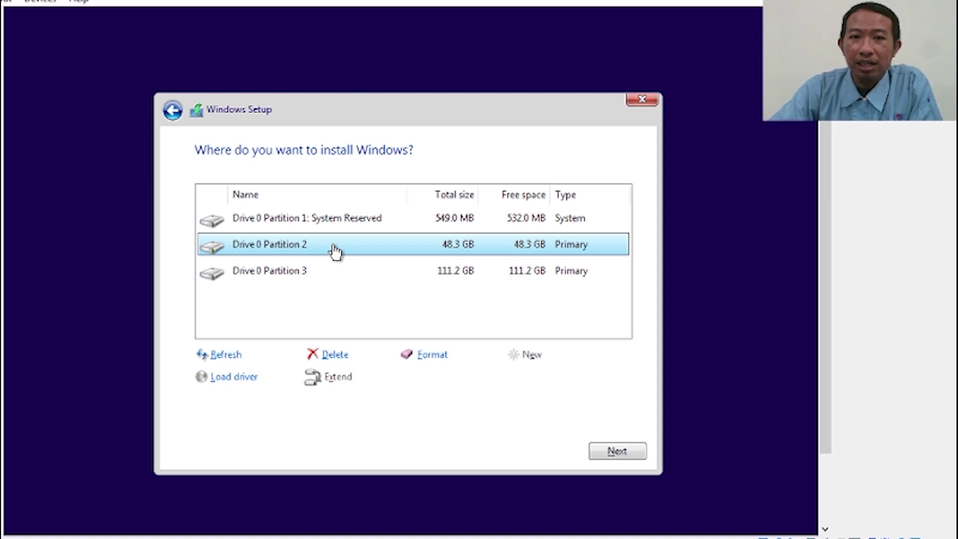
{"action": "left_click", "coordinate": [617, 452]}
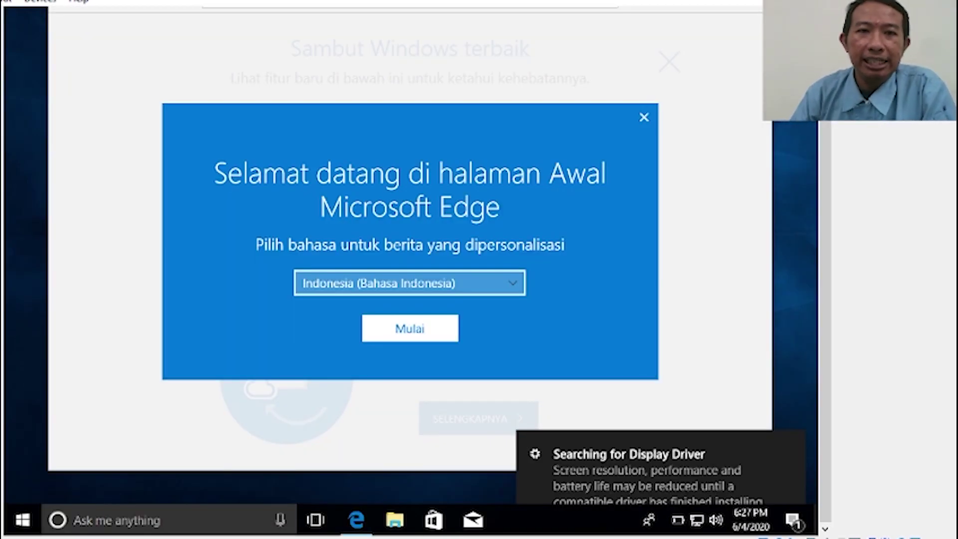
Dismiss the Microsoft Edge welcome dialog and the Windows features introduction on the start page
{"action": "left_click", "coordinate": [644, 120]}
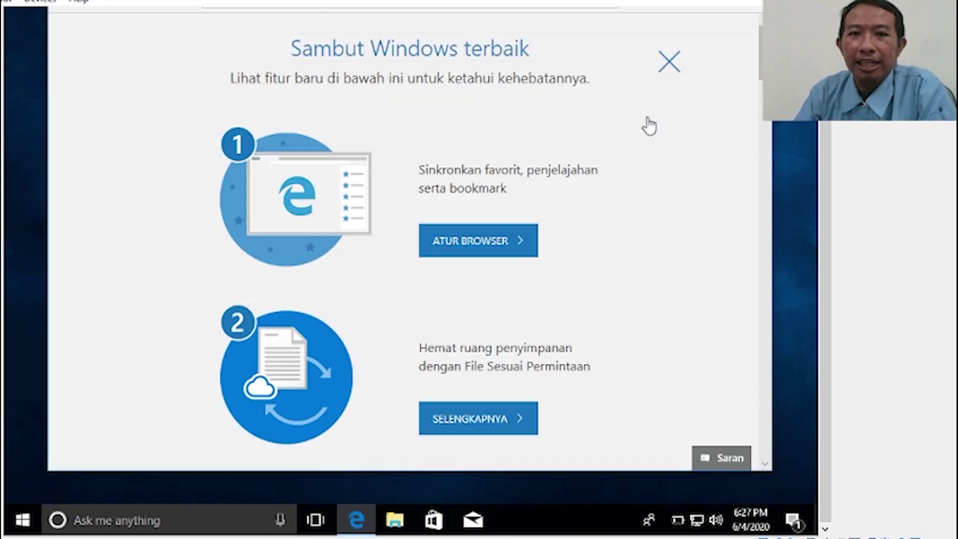
{"action": "left_click", "coordinate": [665, 62]}
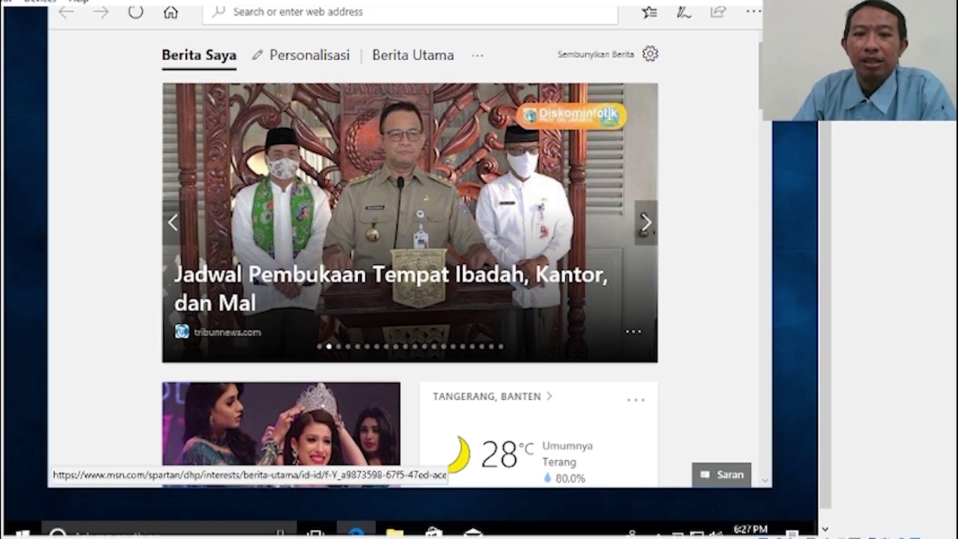
Switch to File Explorer, show This PC and expand its list of folders and drives
{"action": "left_click", "coordinate": [394, 534]}
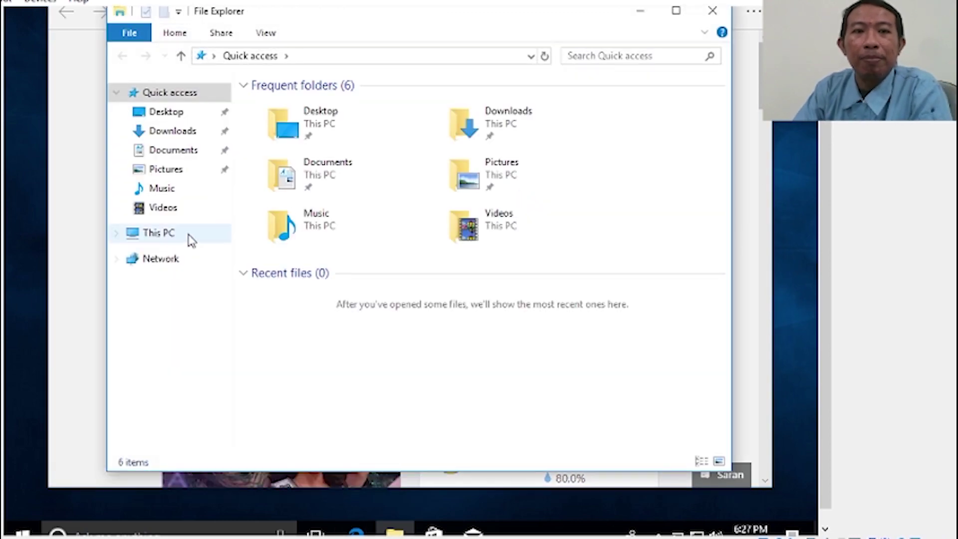
{"action": "left_click", "coordinate": [145, 238]}
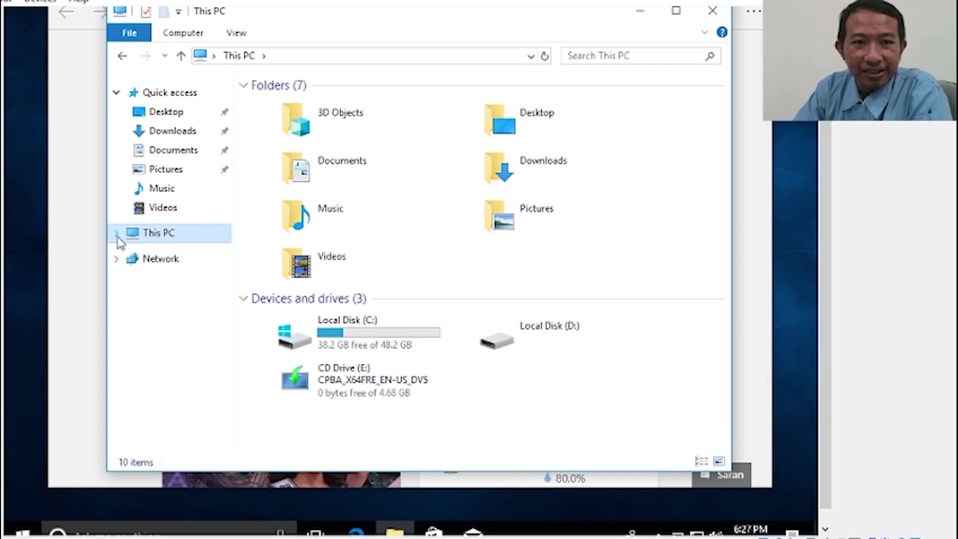
{"action": "left_click", "coordinate": [117, 235]}
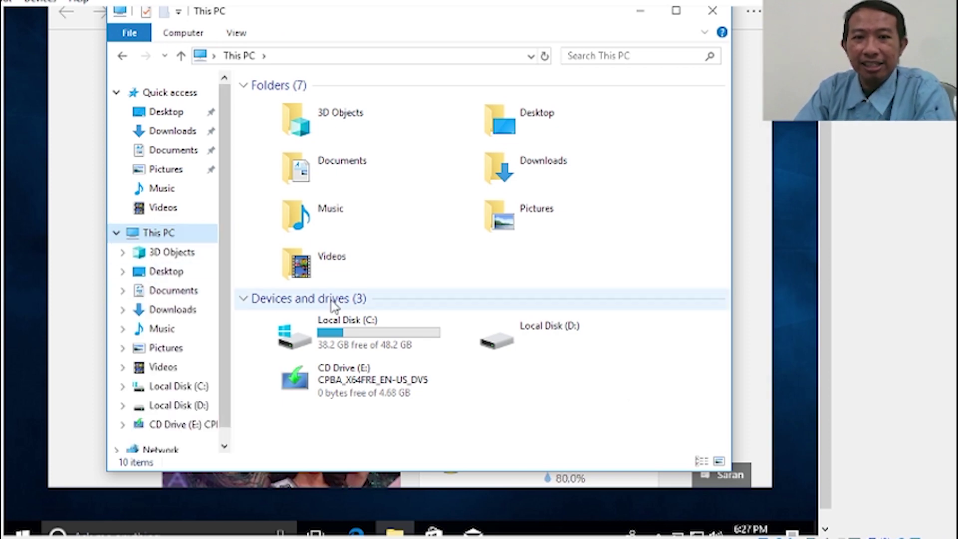
Quick-format Local Disk (D:) as NTFS with the volume label DATA, and close the format dialog
{"action": "left_click", "coordinate": [202, 406]}
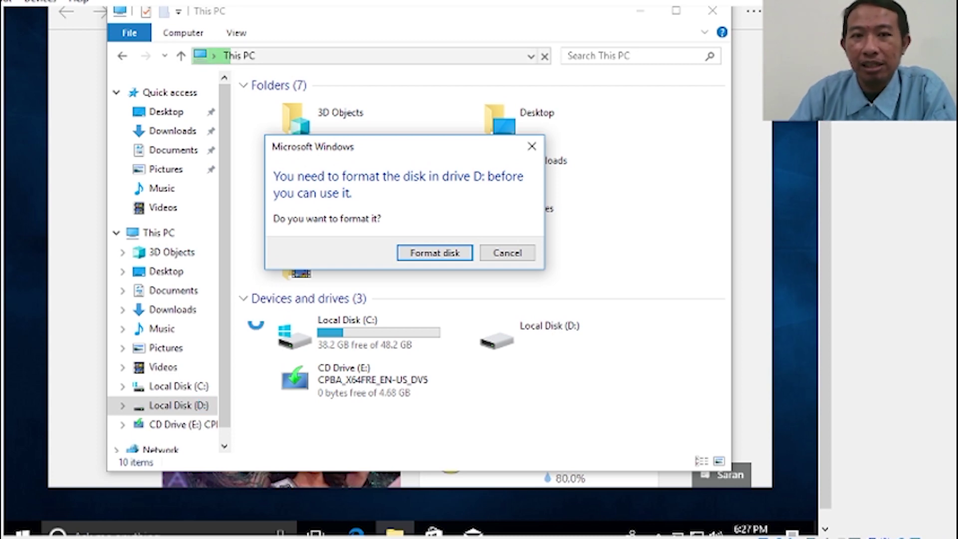
{"action": "left_click", "coordinate": [458, 252]}
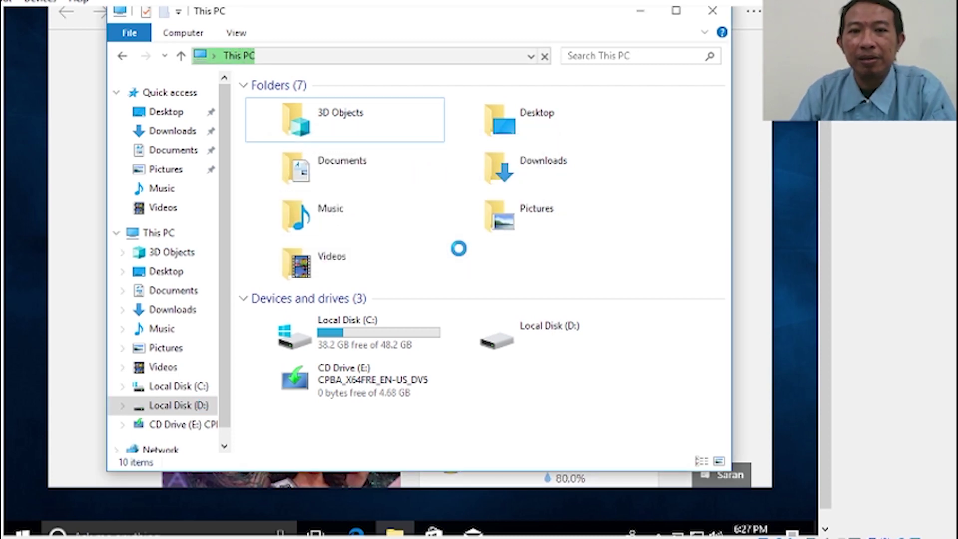
{"action": "left_click", "coordinate": [261, 274]}
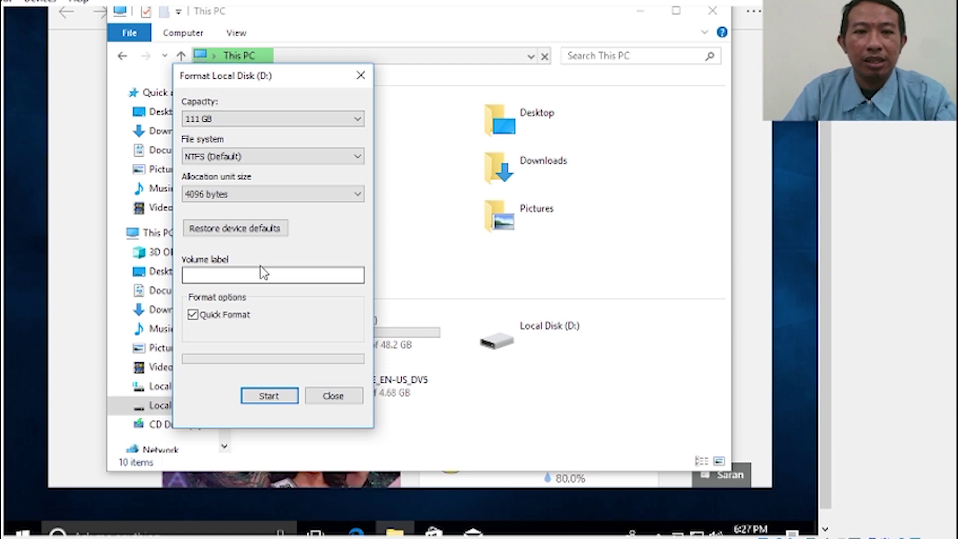
{"action": "type", "text": "DATA"}
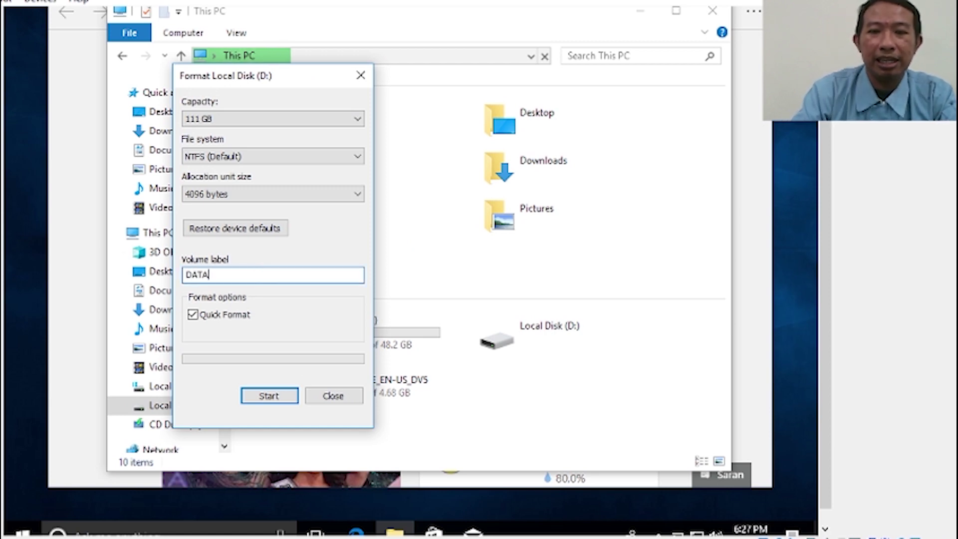
{"action": "key", "text": "Return"}
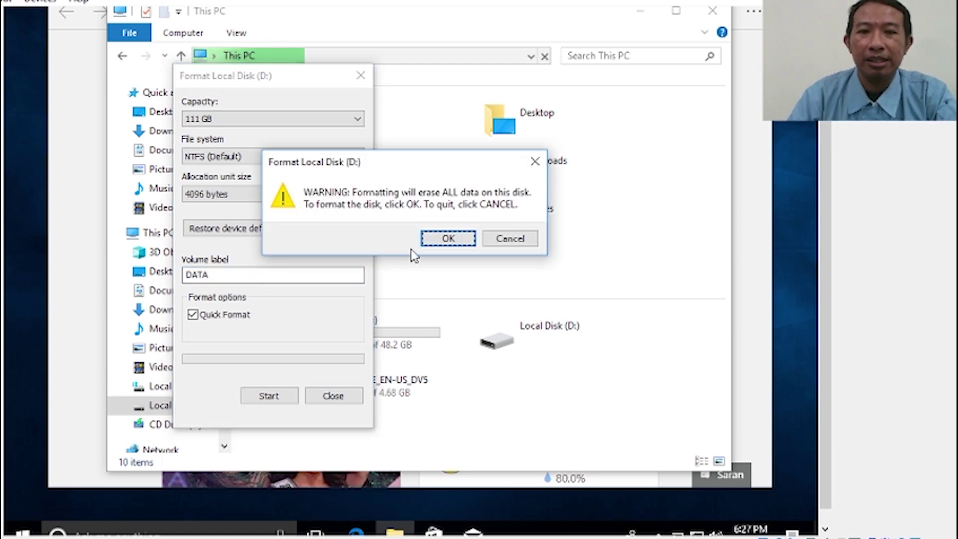
{"action": "left_click", "coordinate": [467, 239]}
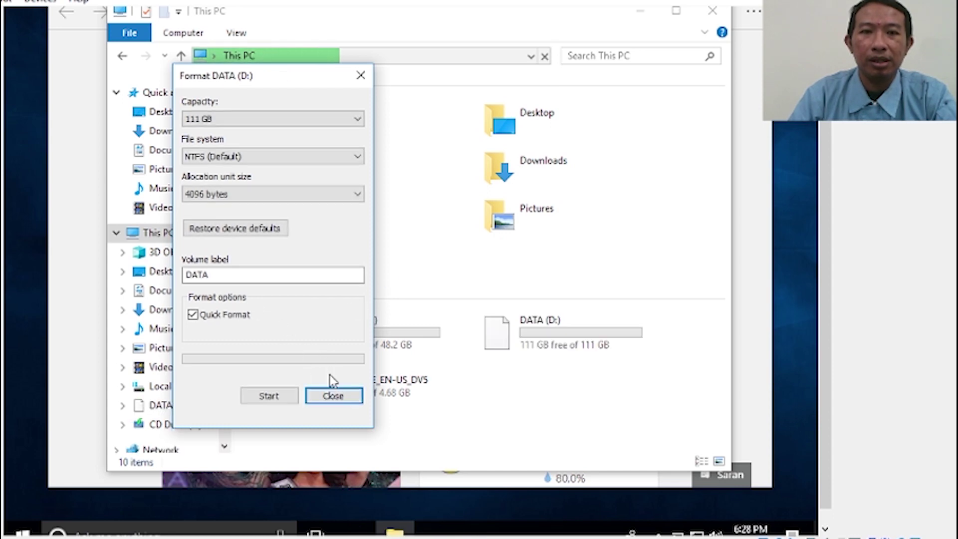
{"action": "left_click", "coordinate": [333, 395]}
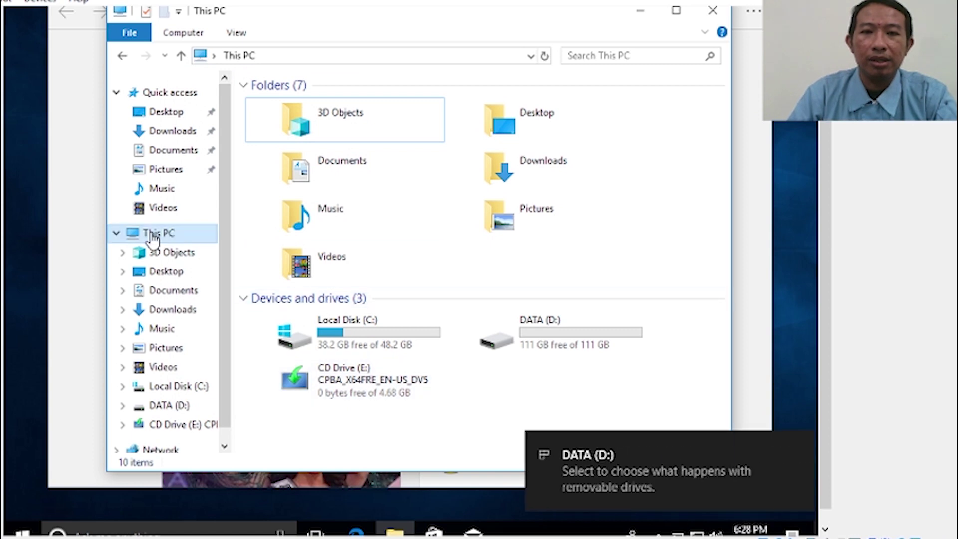
Check the contents of the DATA (D:) drive and return to This PC
{"action": "left_click", "coordinate": [551, 339]}
{"action": "double_click", "coordinate": [551, 338]}
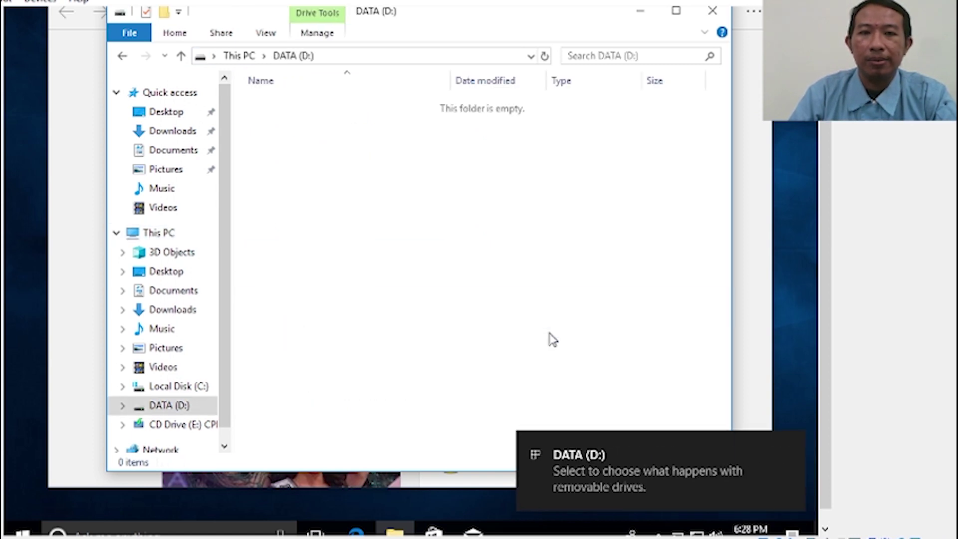
{"action": "left_click", "coordinate": [170, 236]}
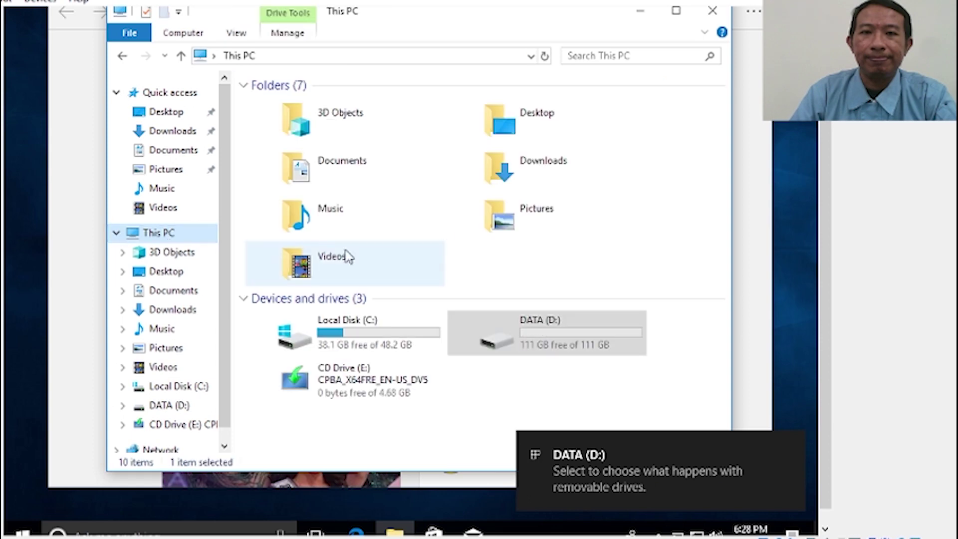